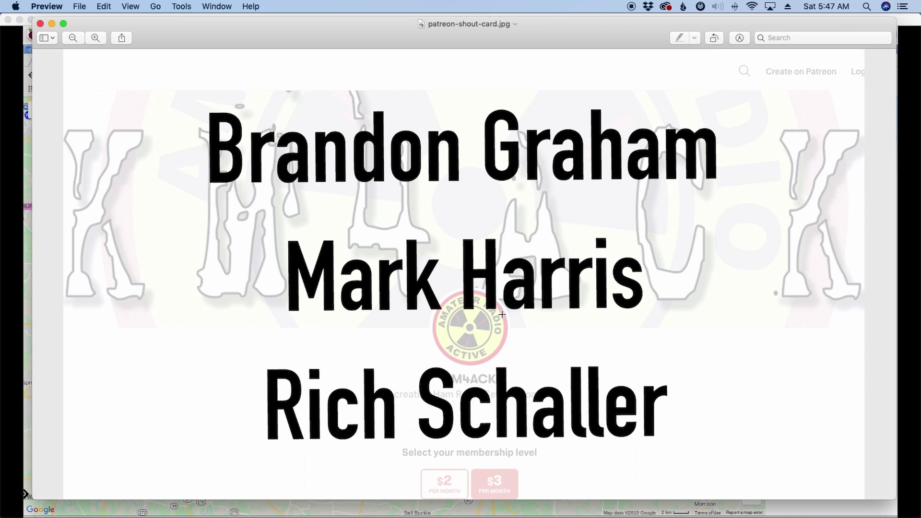
Close the supporter shout-out card to reveal the Pat mailbox holding the REQUEST message.
key(super+w)
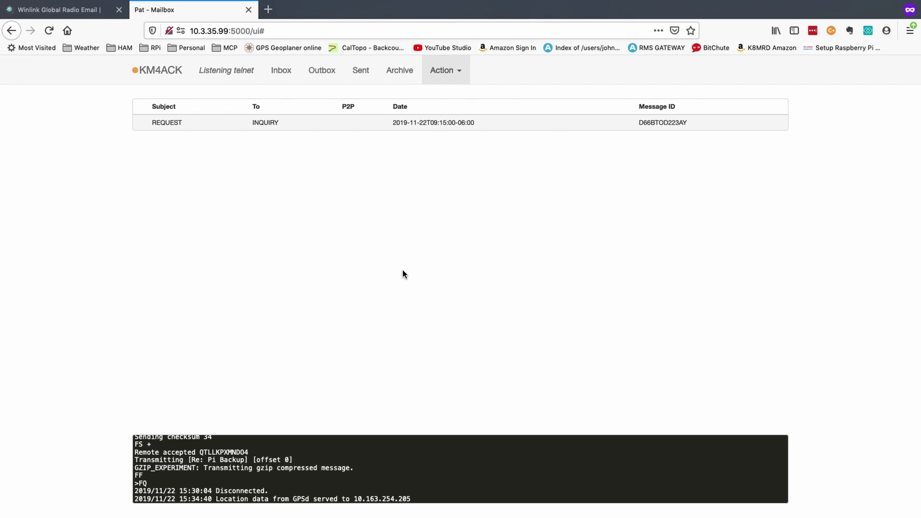
Switch to Winlink.org, open Position Reports, and scroll down to the world map.
key(ctrl+shift+Tab)
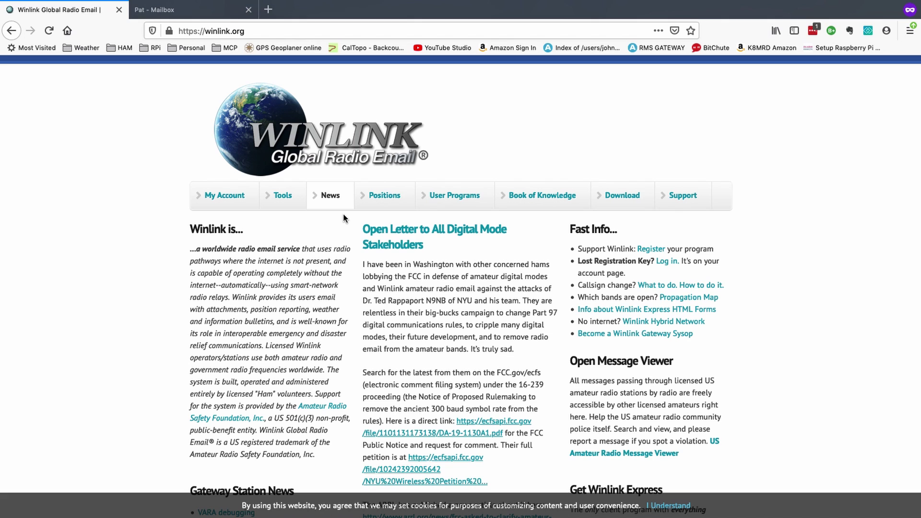
click(385, 198)
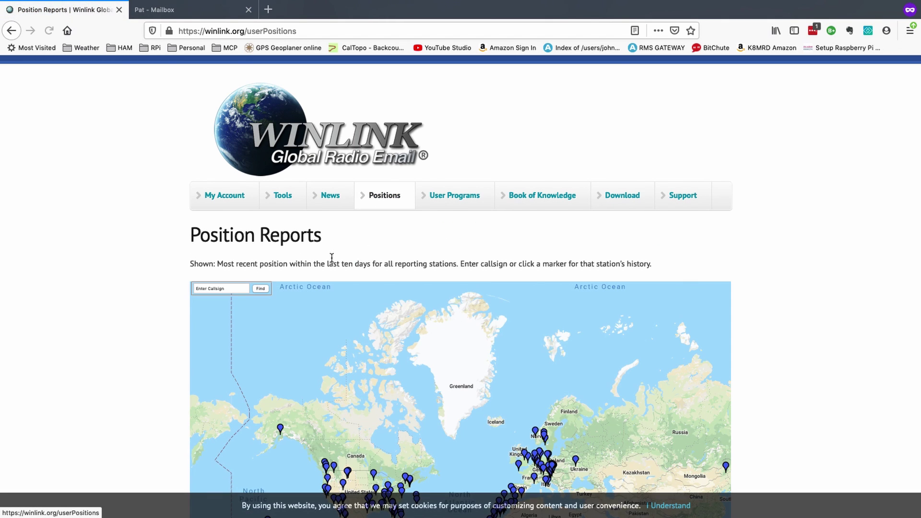
scroll(783, 331, down, 5)
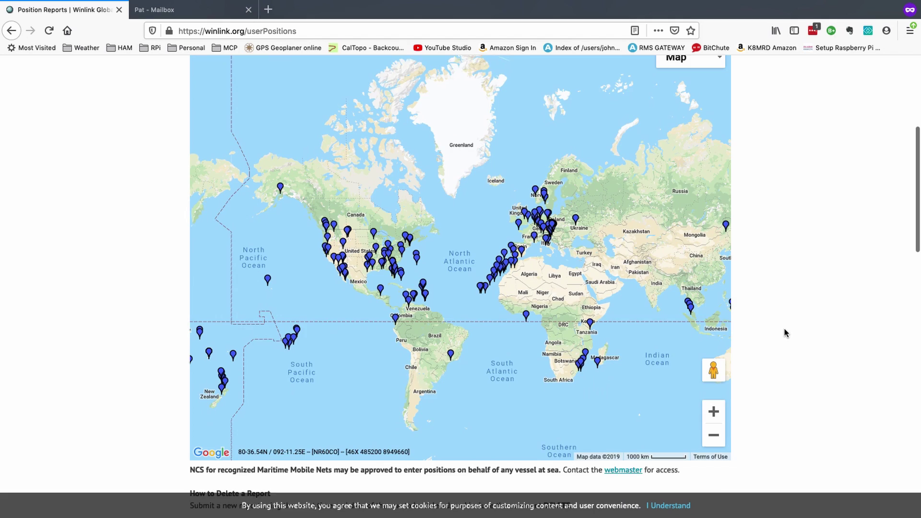
scroll(785, 332, down, 1)
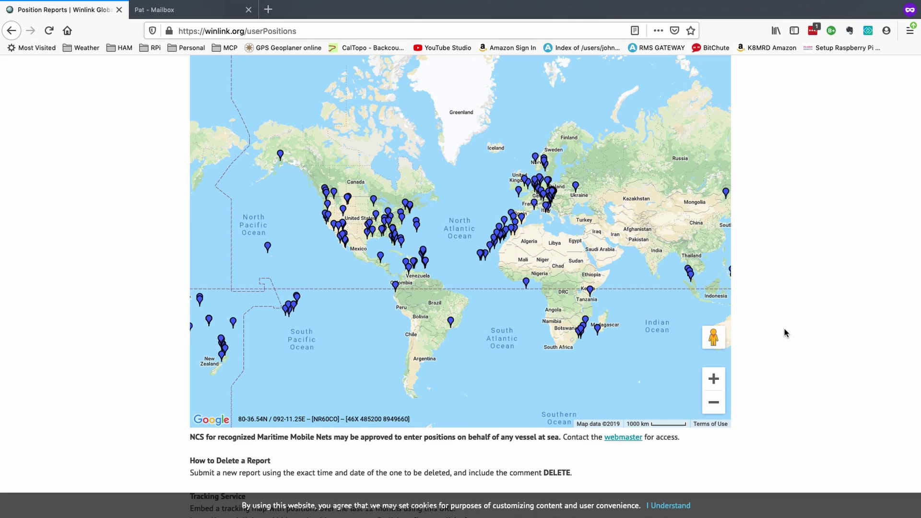
Open Pat's Position report form via Action > Position..., then dismiss it without posting.
click(192, 11)
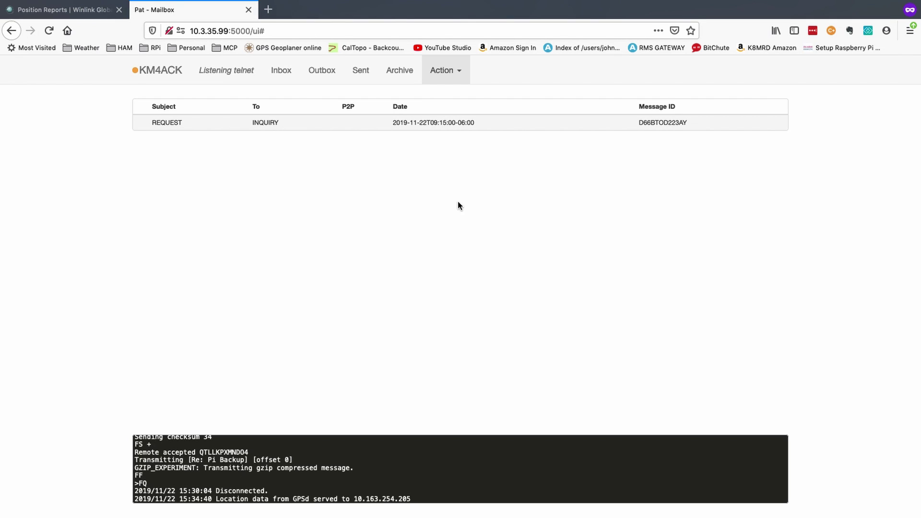
click(459, 72)
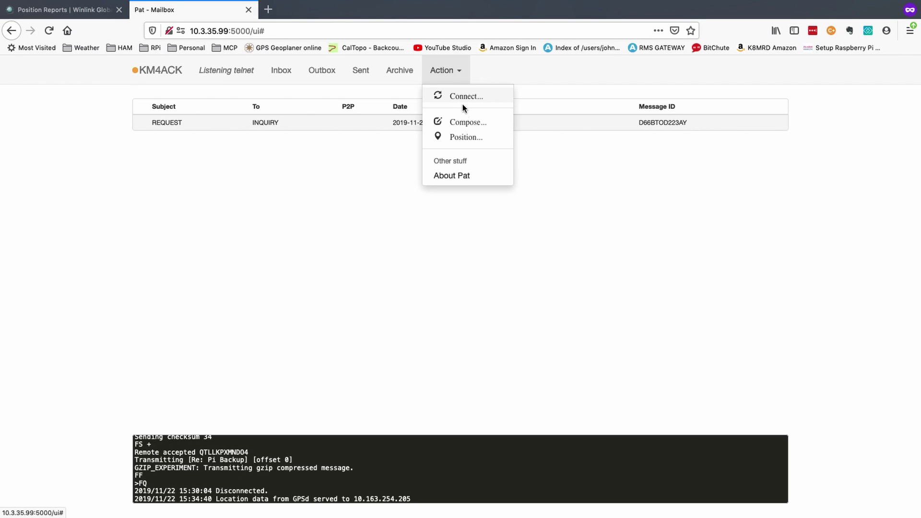
click(462, 137)
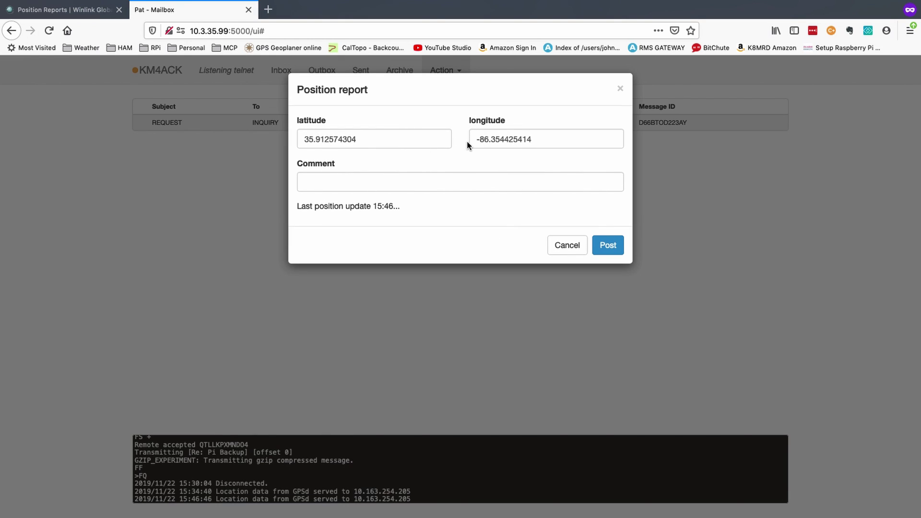
click(364, 186)
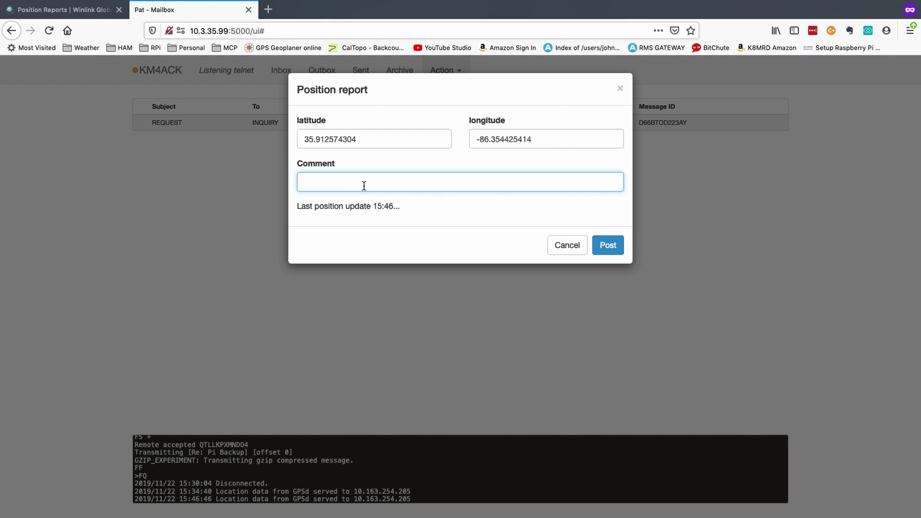
key(Escape)
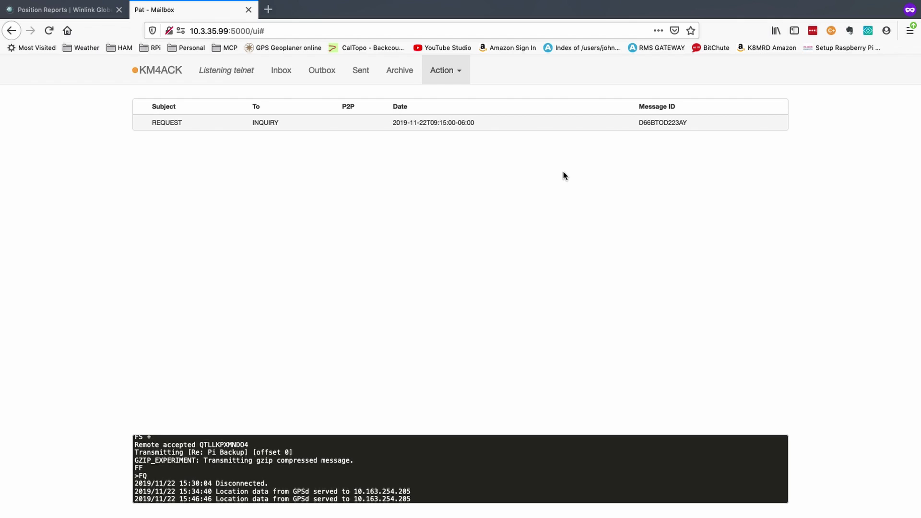
click(451, 76)
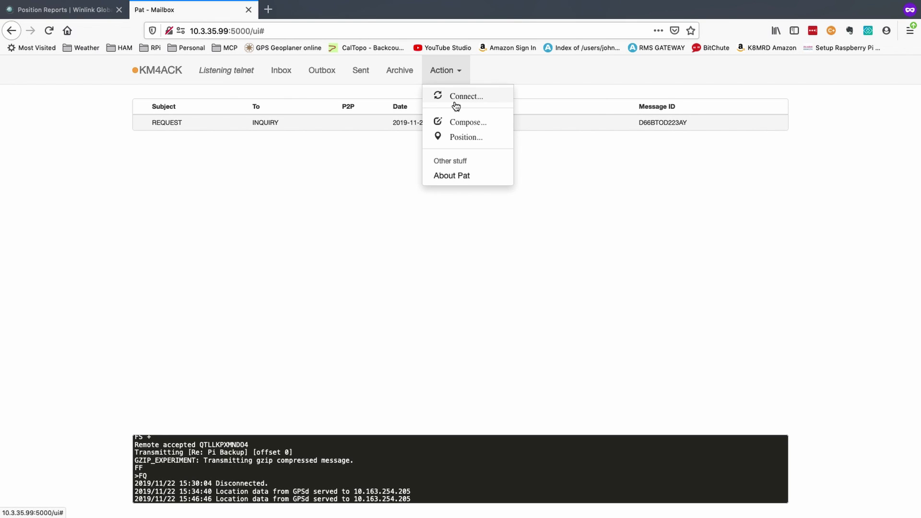
click(455, 138)
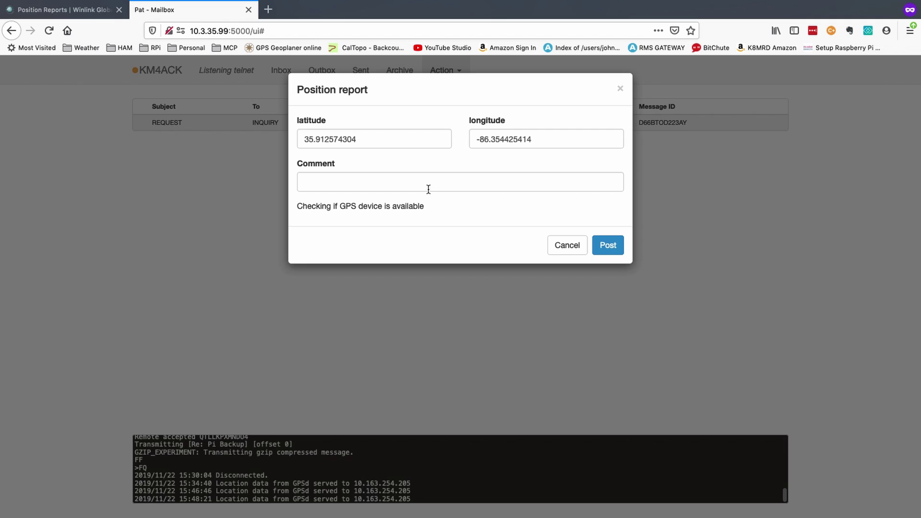
click(411, 180)
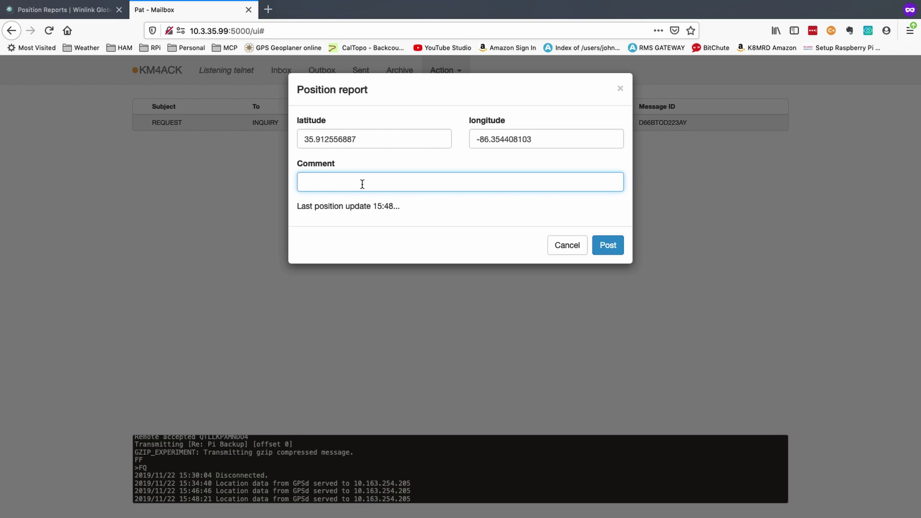
click(621, 89)
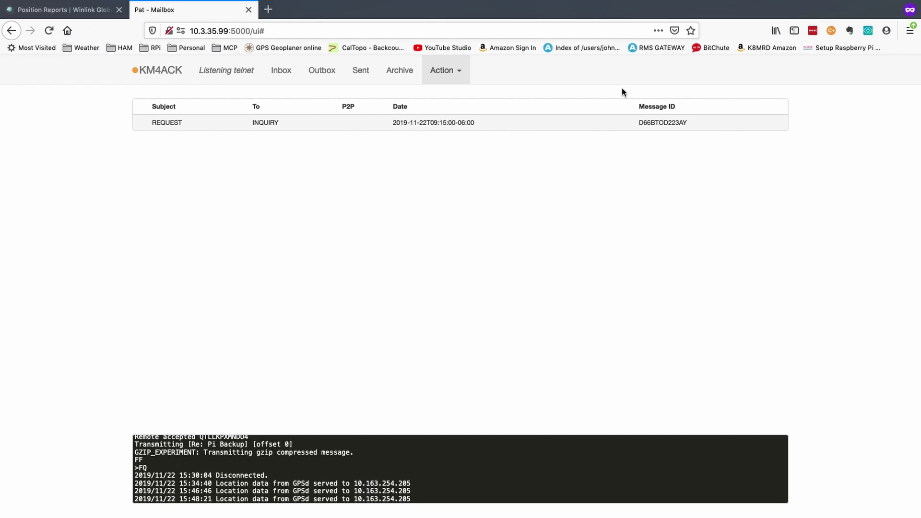
View the REQUEST message, highlighting its INQUIRY recipient, subject and WL2K_NEARBY body, then close it.
click(440, 123)
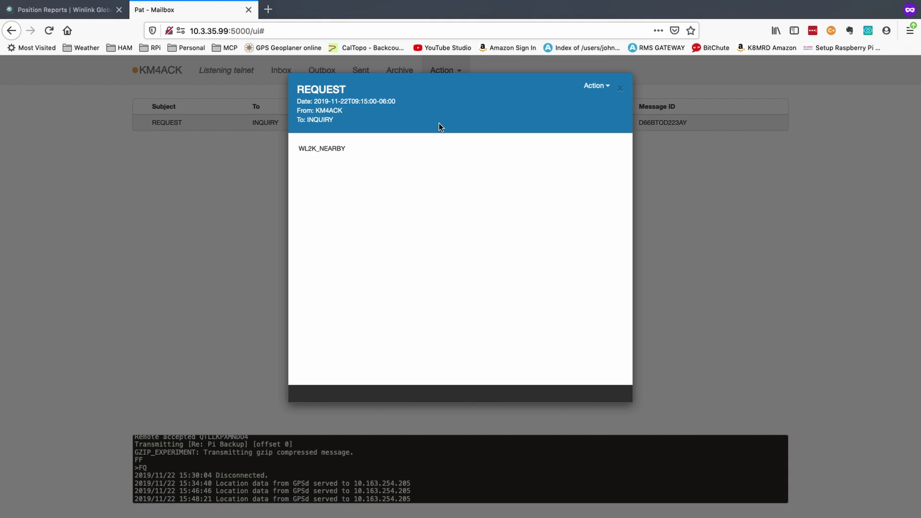
double_click(318, 119)
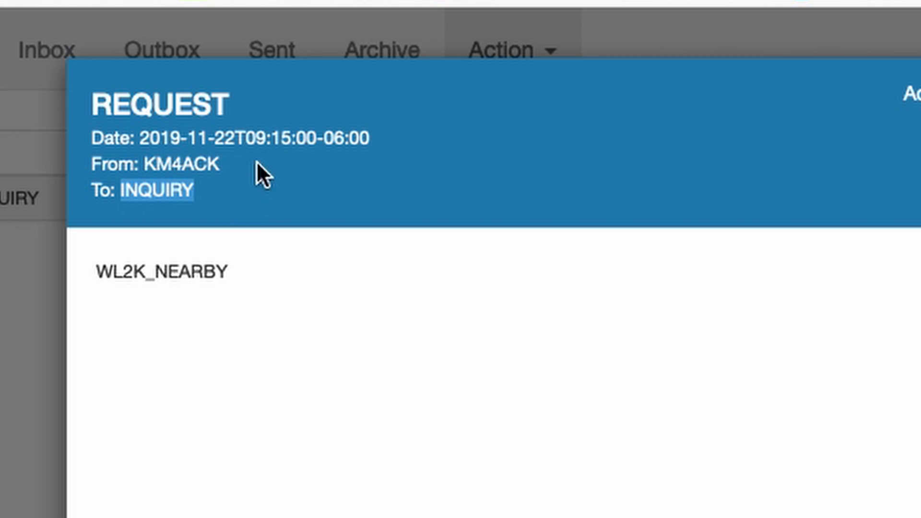
drag(241, 106, 79, 115)
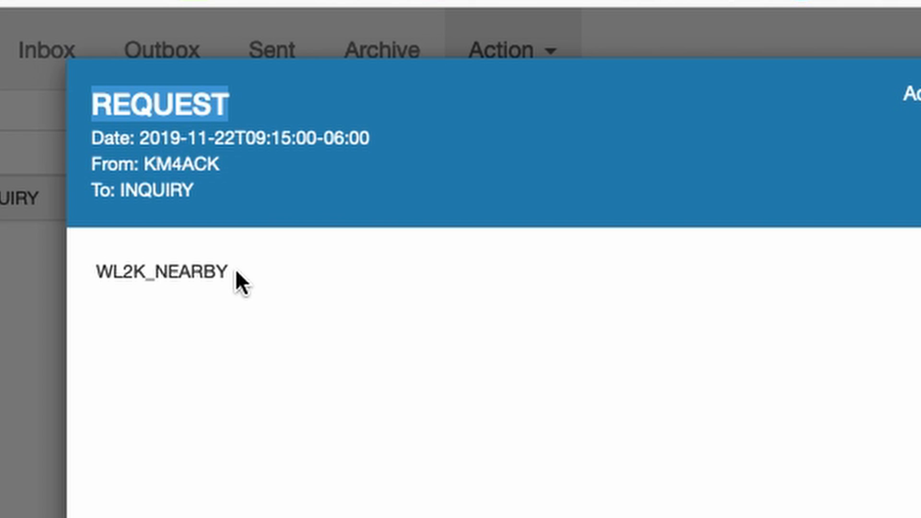
drag(236, 271, 86, 273)
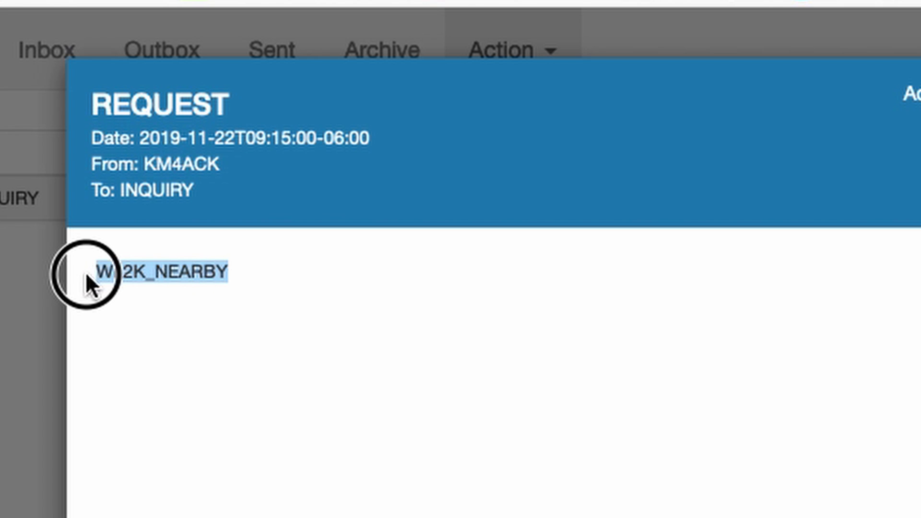
click(160, 304)
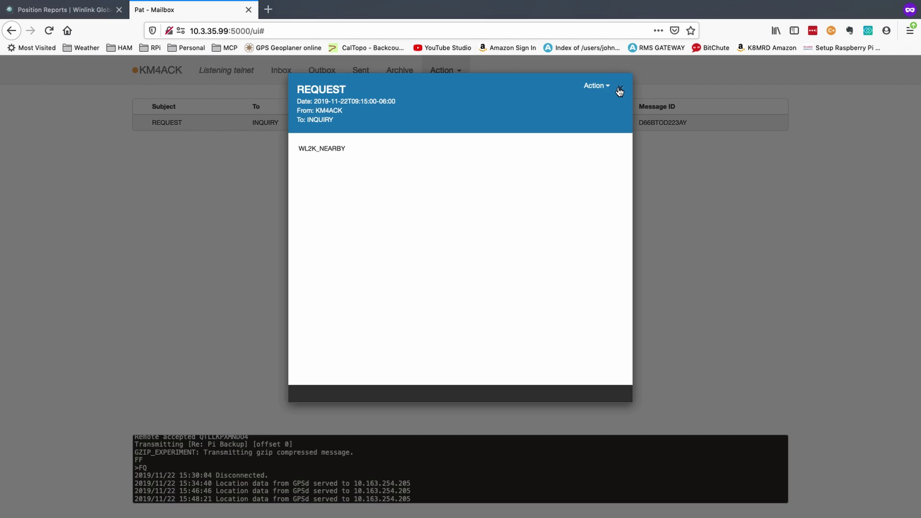
click(619, 91)
Connect to the Winlink CMS using the saved telnet alias to send the REQUEST.
click(447, 72)
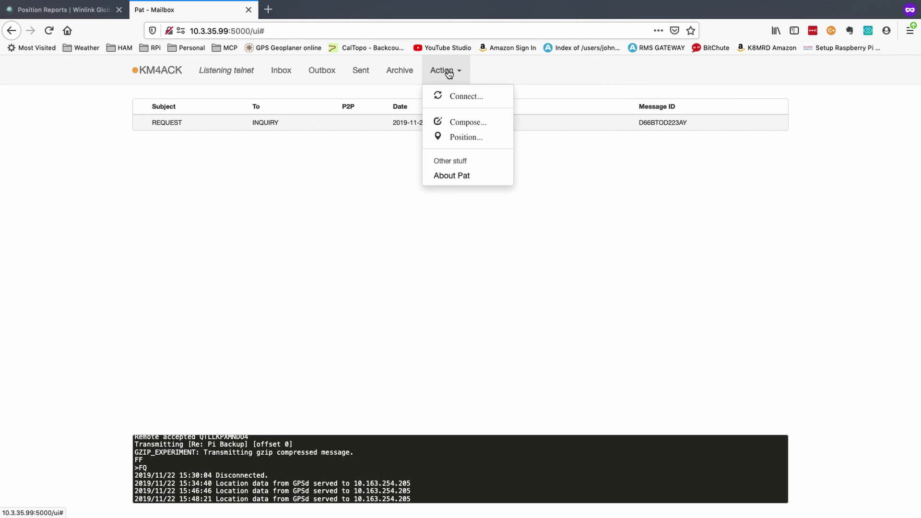
click(460, 97)
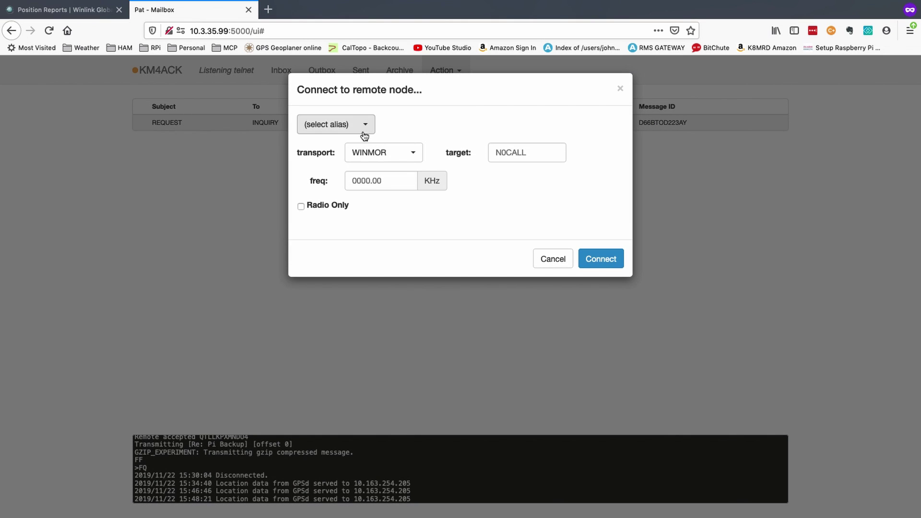
click(362, 126)
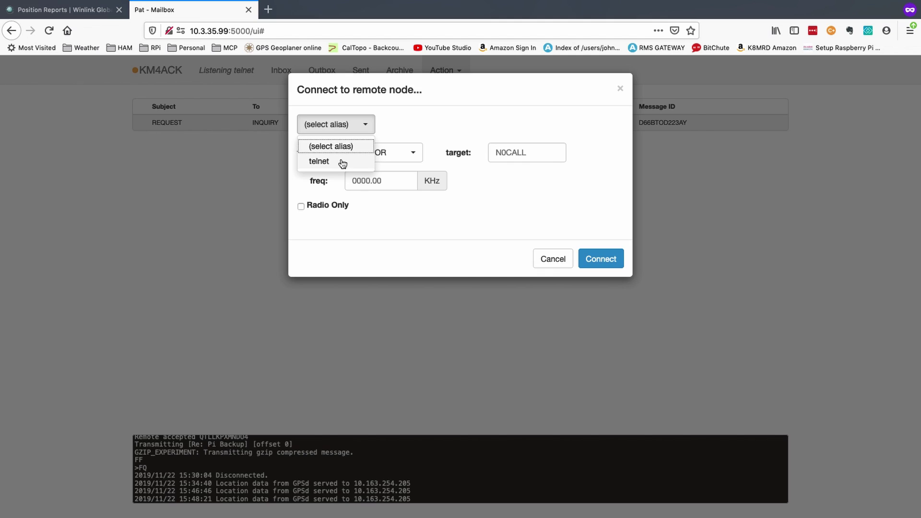
click(342, 164)
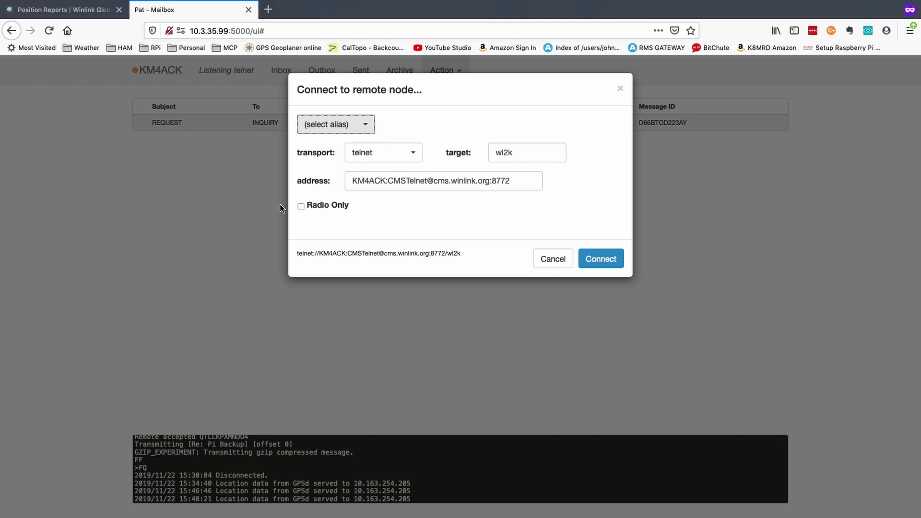
click(590, 261)
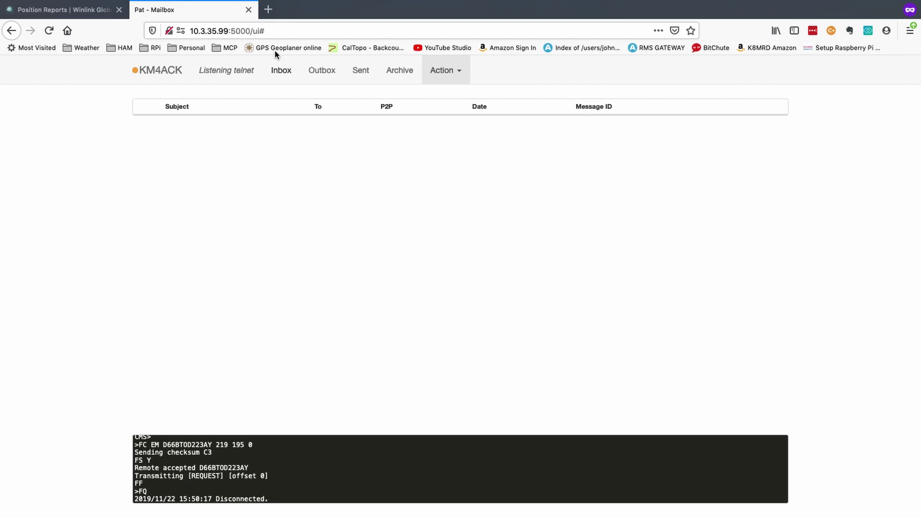
Track the station's callsign on aprs.fi and highlight its WINLINK source and 'Monitoring JS8Call 40M' comment.
click(268, 10)
text(aprs.fi/#!lat=35.8437&lng=-86.3881)
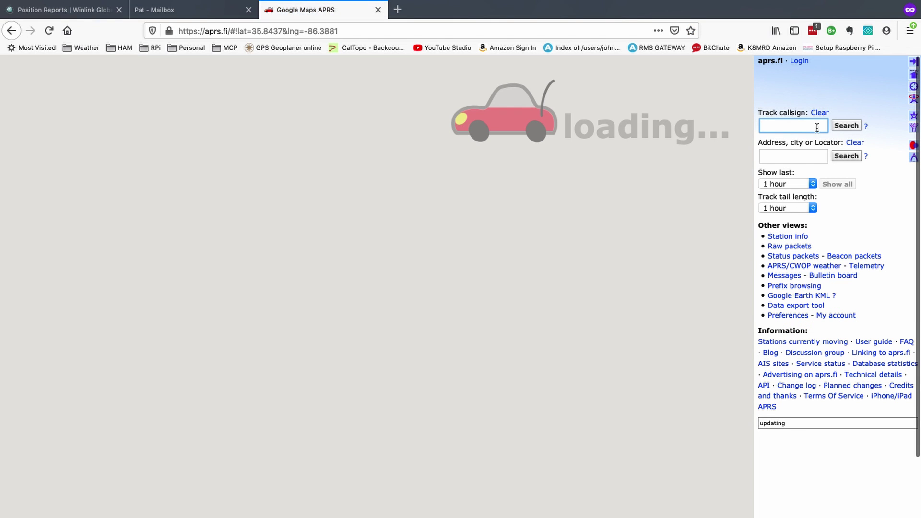
click(795, 126)
text(km4ack)
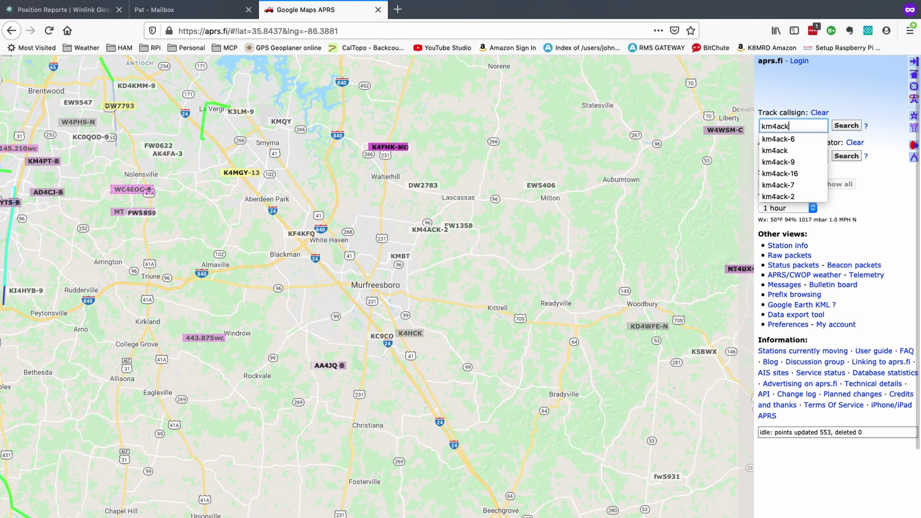
key(Return)
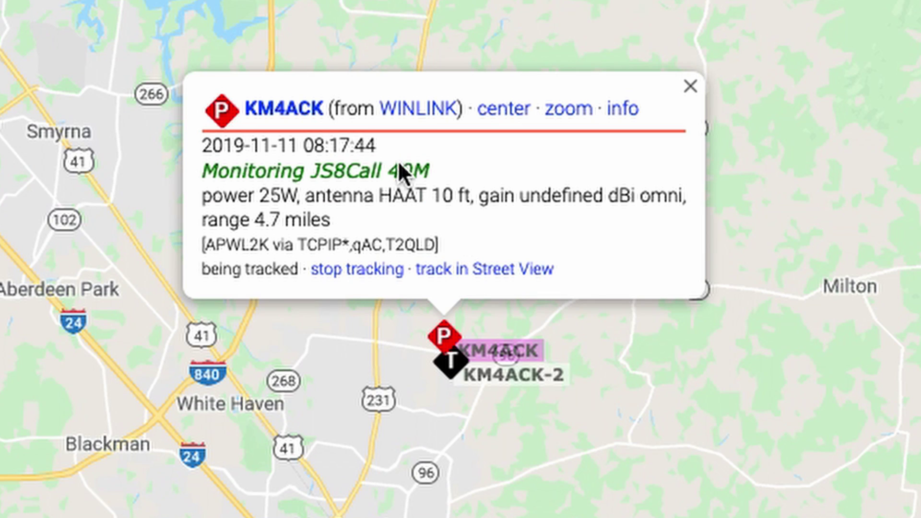
drag(333, 109, 451, 132)
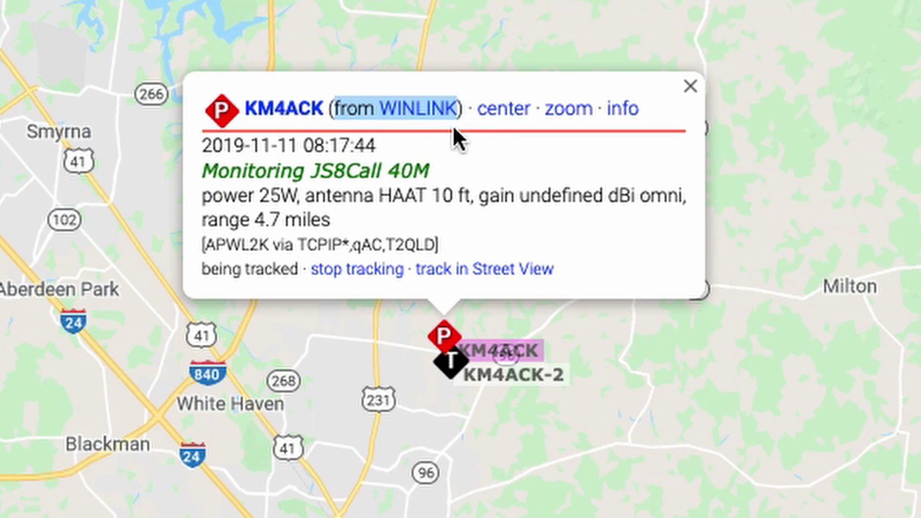
drag(440, 170, 237, 173)
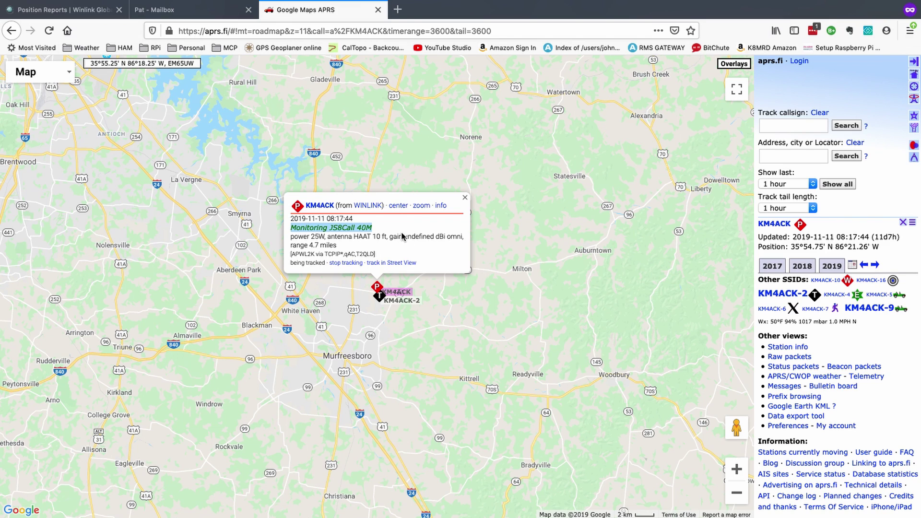
Reconnect Pat to the Winlink CMS and open the INQUIRY: WL2K_NEARBY reply in the Inbox.
click(189, 17)
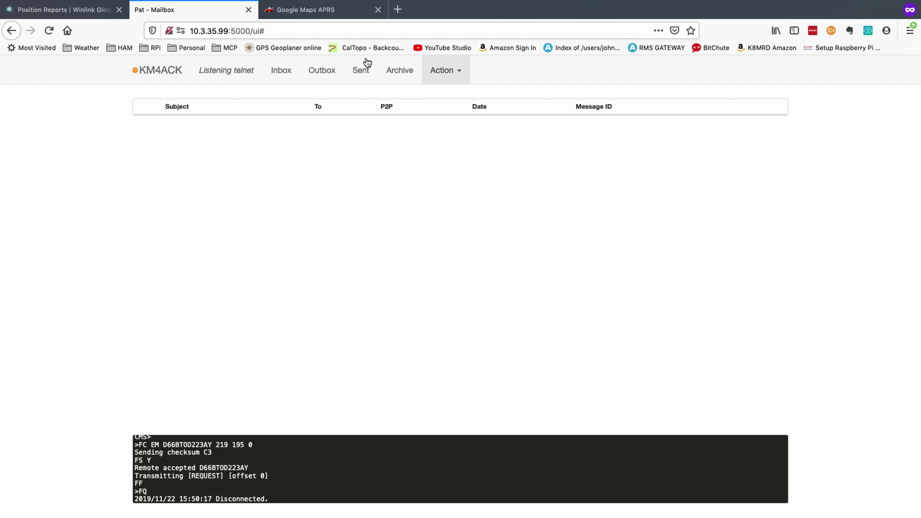
click(442, 71)
click(465, 96)
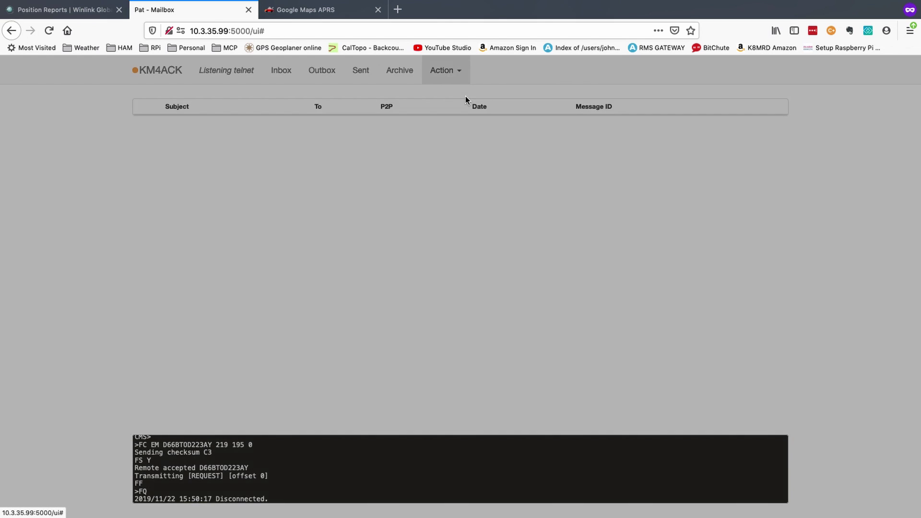
click(600, 259)
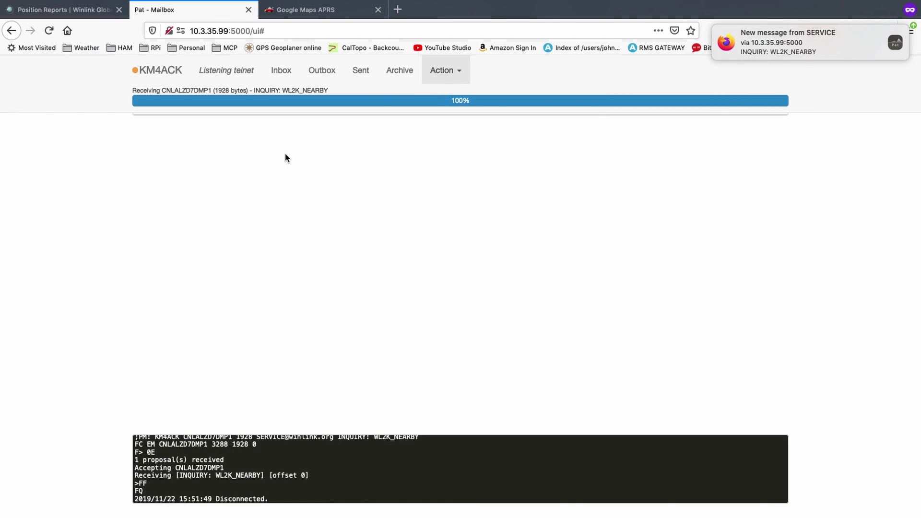
click(282, 71)
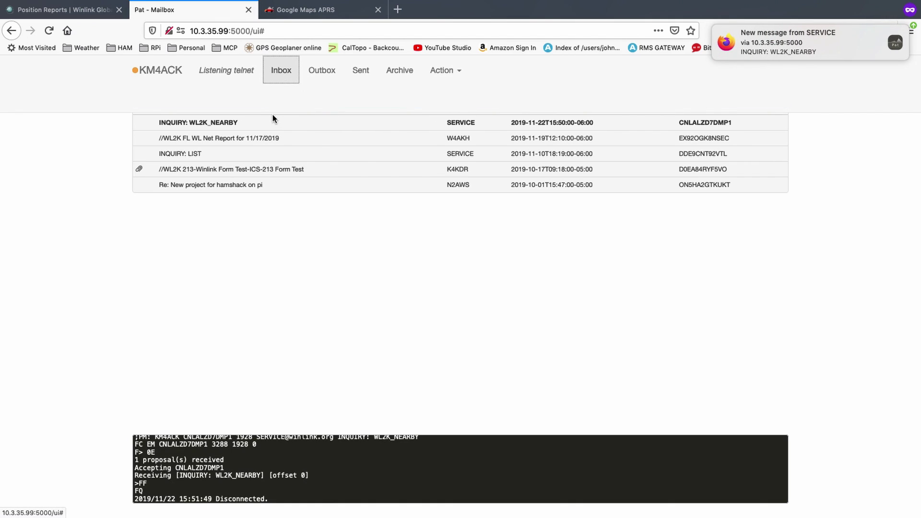
click(222, 123)
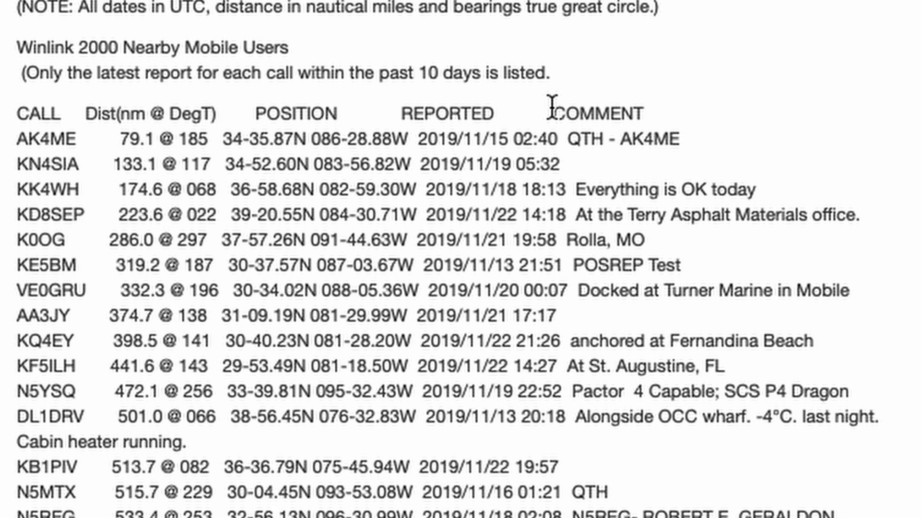
Highlight the COMMENT column and entries like 'Docked at Turner Marine in Mobile' and 'Cabin heater running.'.
drag(552, 114, 645, 114)
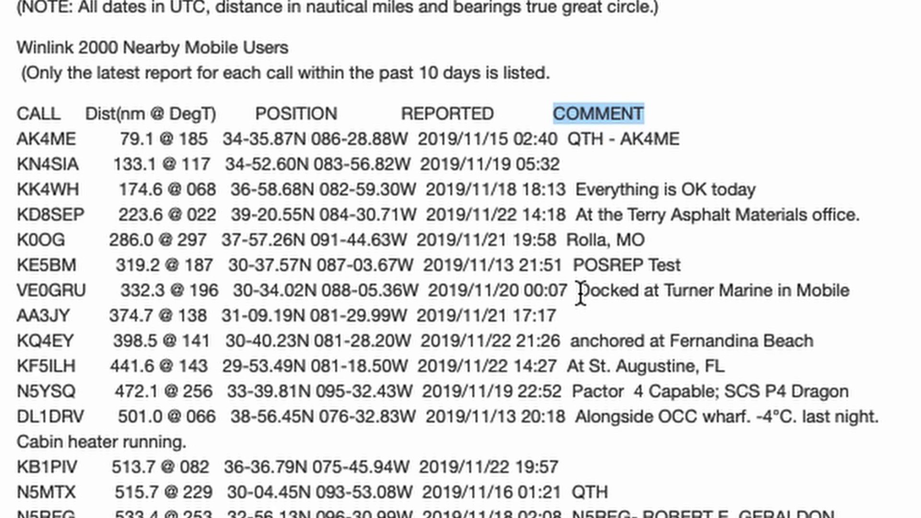
drag(581, 292, 845, 294)
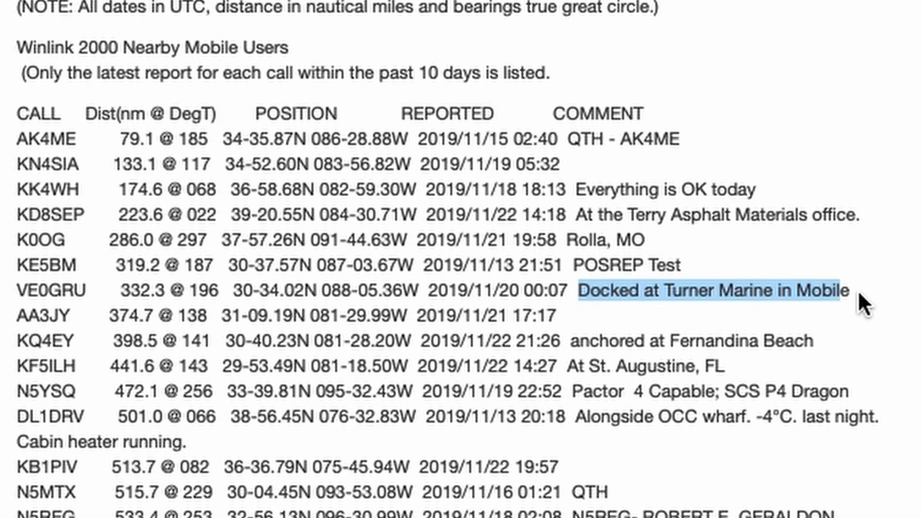
click(858, 293)
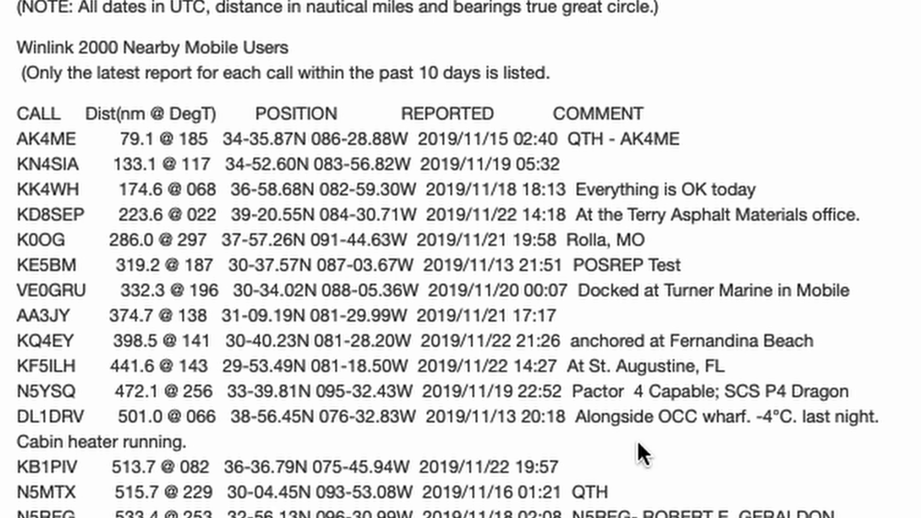
drag(190, 444, 0, 446)
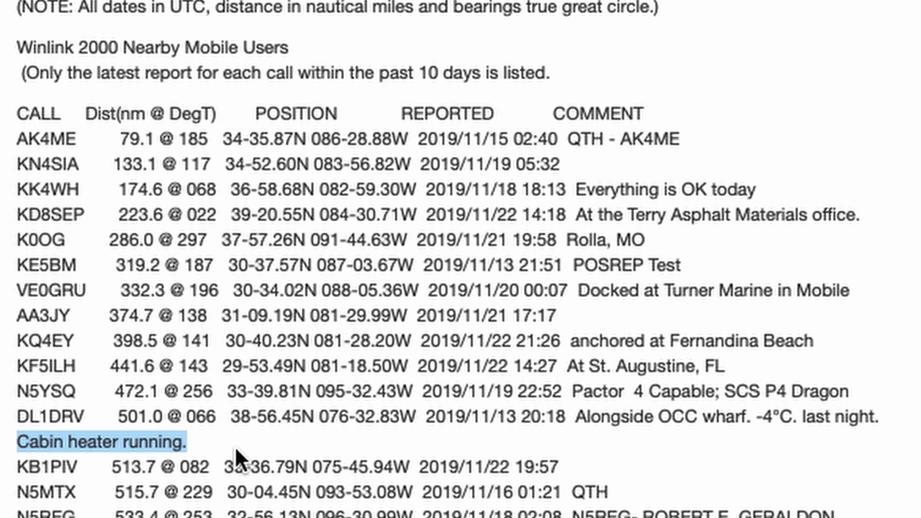